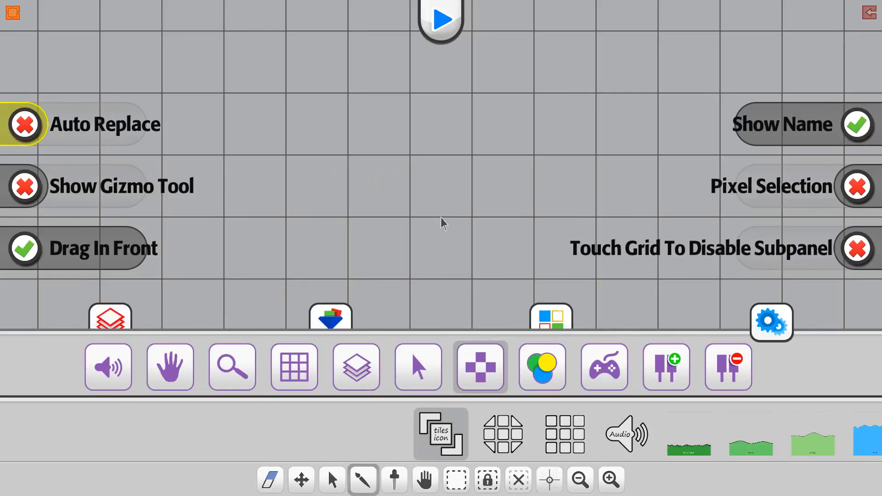
Place a plain Block tile in an empty cell near the middle of the grid.
{"action": "left_click_drag", "start_coordinate": [644, 438], "coordinate": [152, 438]}
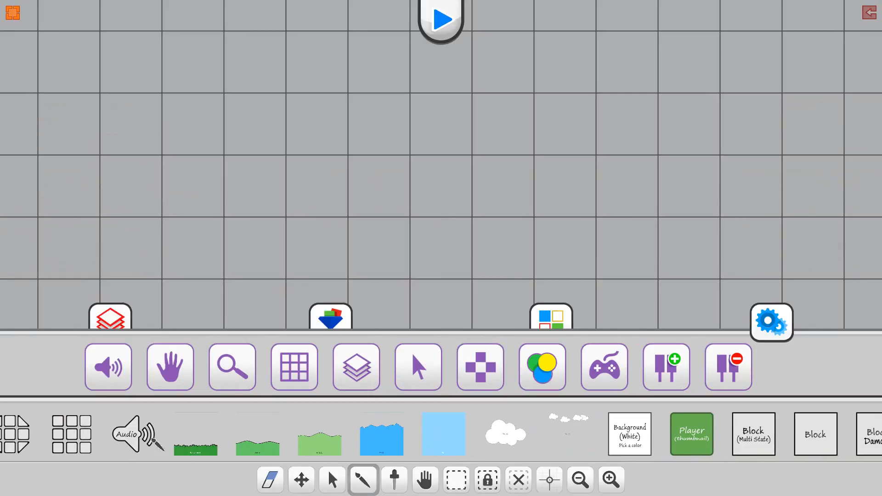
{"action": "left_click", "coordinate": [817, 441]}
{"action": "left_click", "coordinate": [374, 134]}
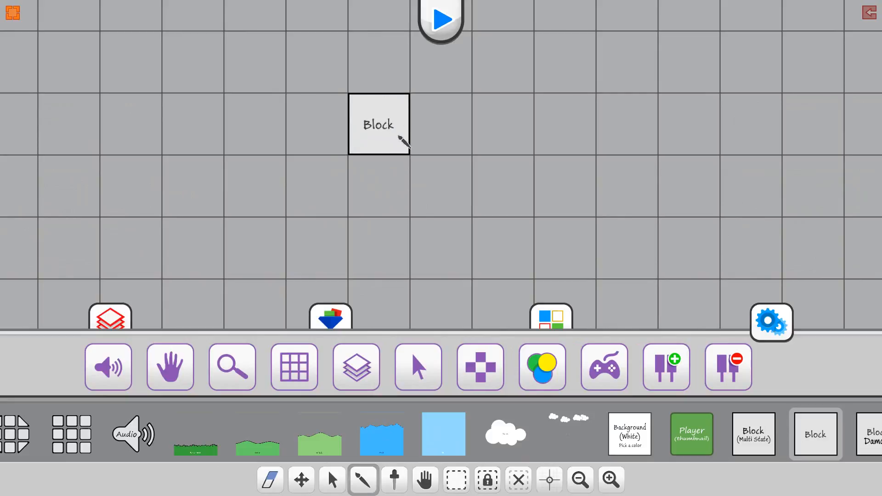
Place two Bomb tiles, one directly left of the block and one directly above it.
{"action": "left_click_drag", "start_coordinate": [758, 441], "coordinate": [174, 441]}
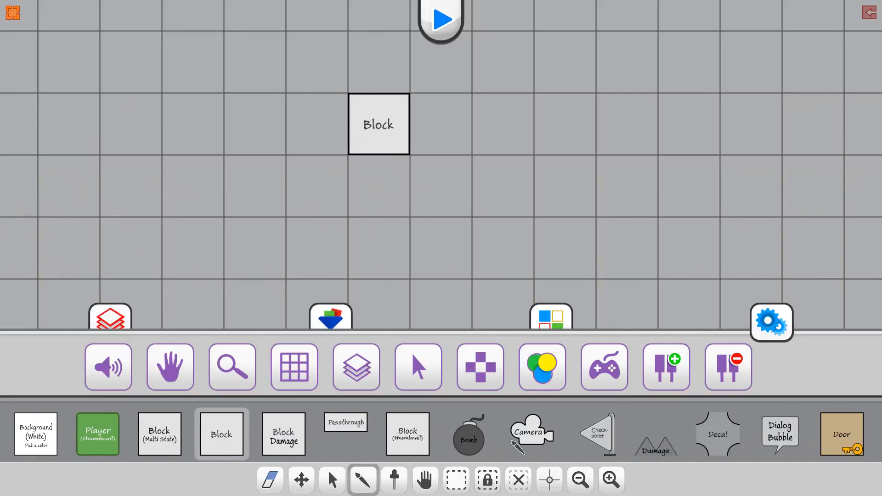
{"action": "left_click", "coordinate": [468, 442]}
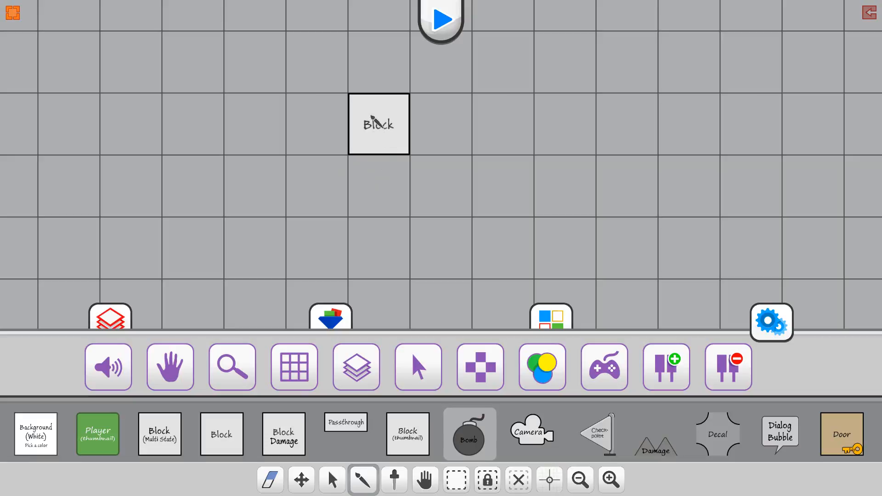
{"action": "left_click", "coordinate": [327, 124]}
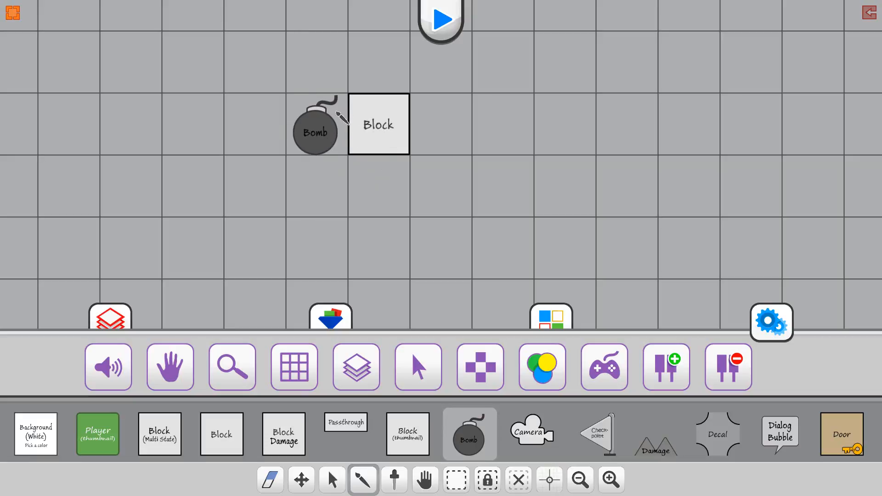
{"action": "left_click", "coordinate": [405, 91]}
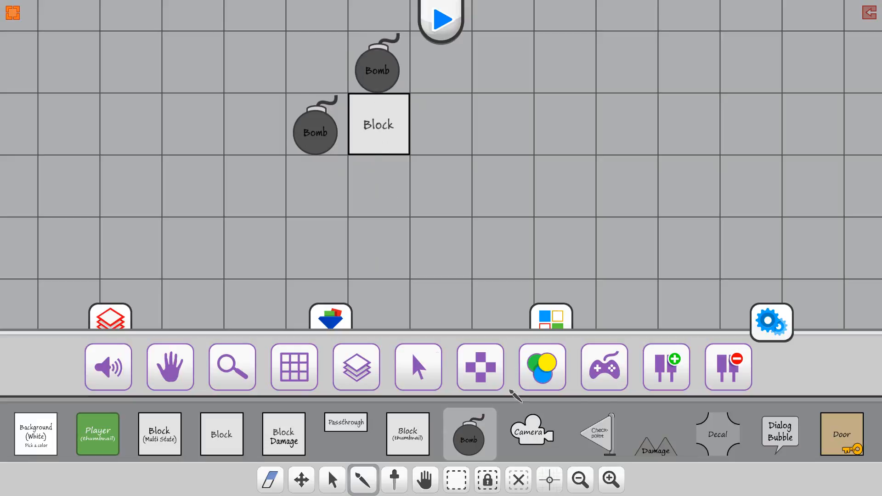
Turn on Auto Replace and place a Bomb over the existing block.
{"action": "left_click", "coordinate": [478, 377]}
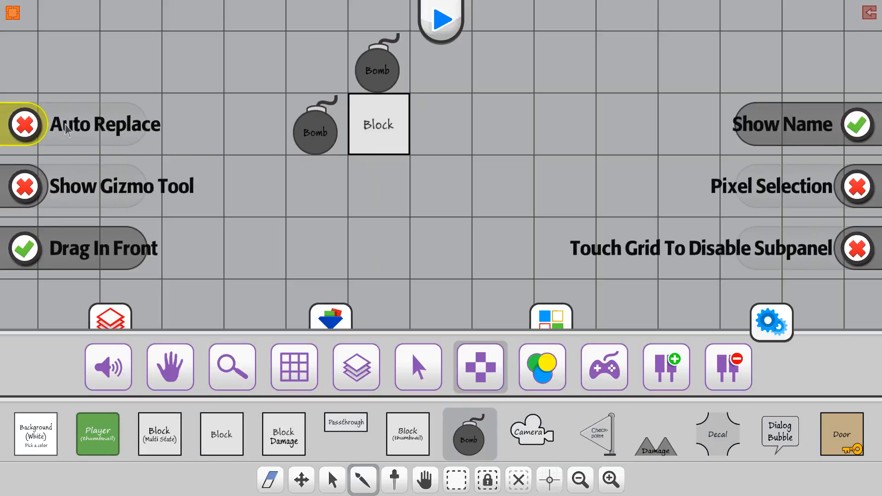
{"action": "left_click", "coordinate": [34, 122]}
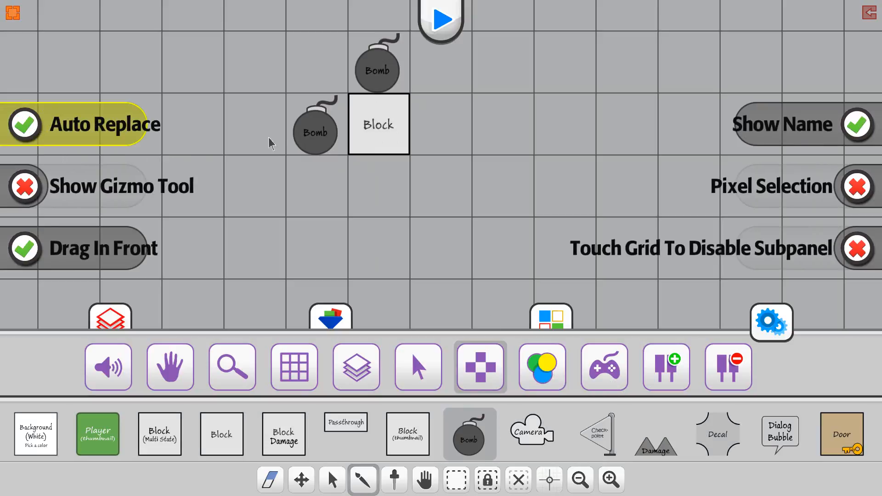
{"action": "left_click", "coordinate": [474, 431]}
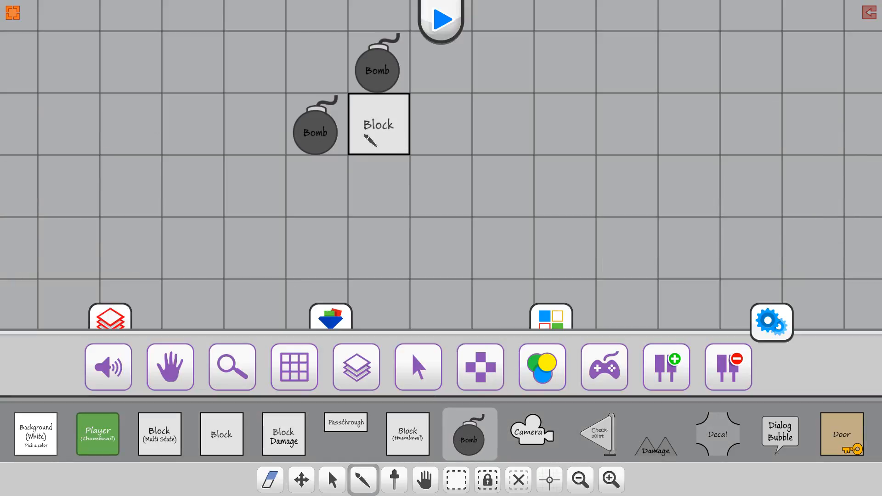
{"action": "left_click", "coordinate": [383, 125]}
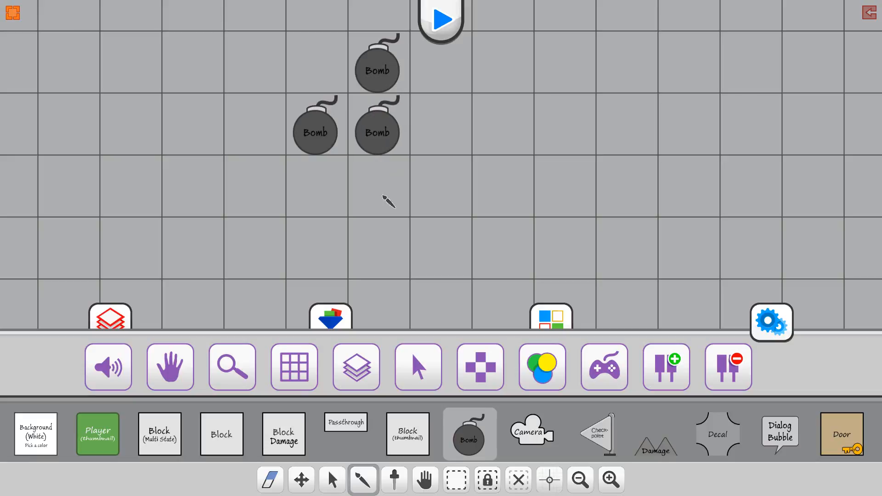
Turn off Auto Replace and place a Block (thumbnail) tile diagonally below the bomb group's right side.
{"action": "left_click", "coordinate": [482, 370]}
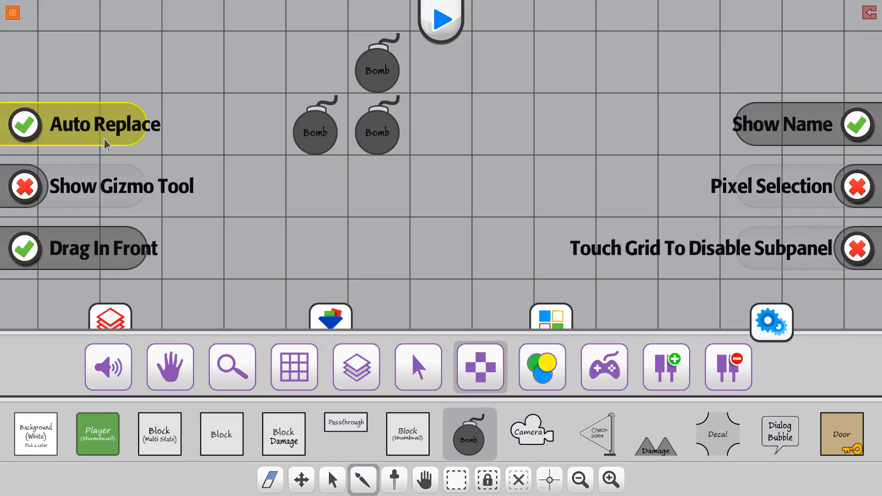
{"action": "left_click", "coordinate": [69, 129]}
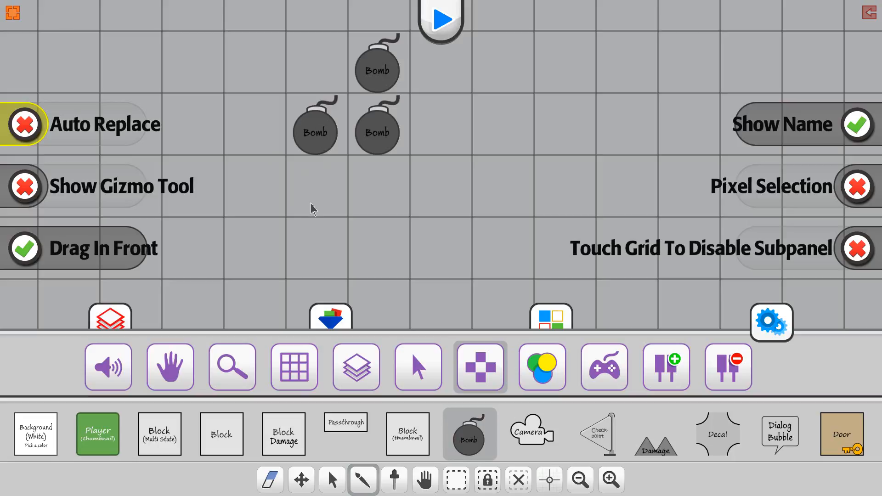
{"action": "left_click", "coordinate": [407, 434]}
{"action": "left_click", "coordinate": [438, 183]}
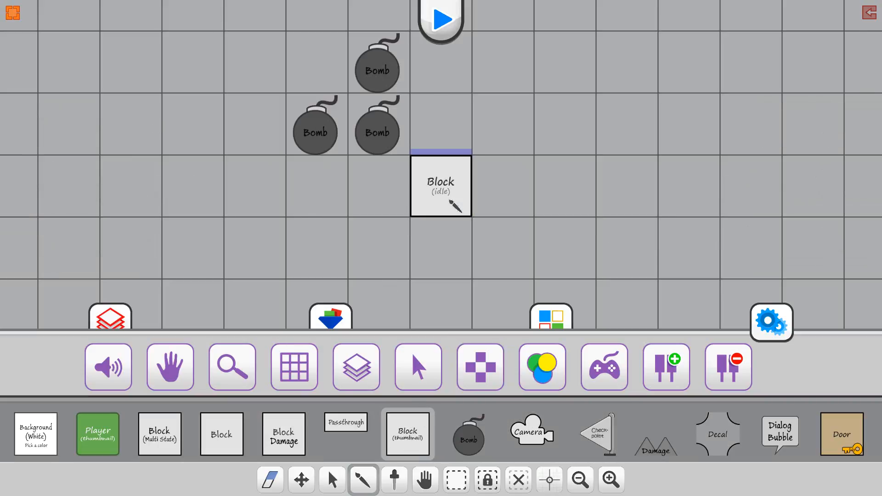
Set the leftmost bomb's Offset F/B to -5 and move that bomb down one cell.
{"action": "right_click", "coordinate": [312, 133]}
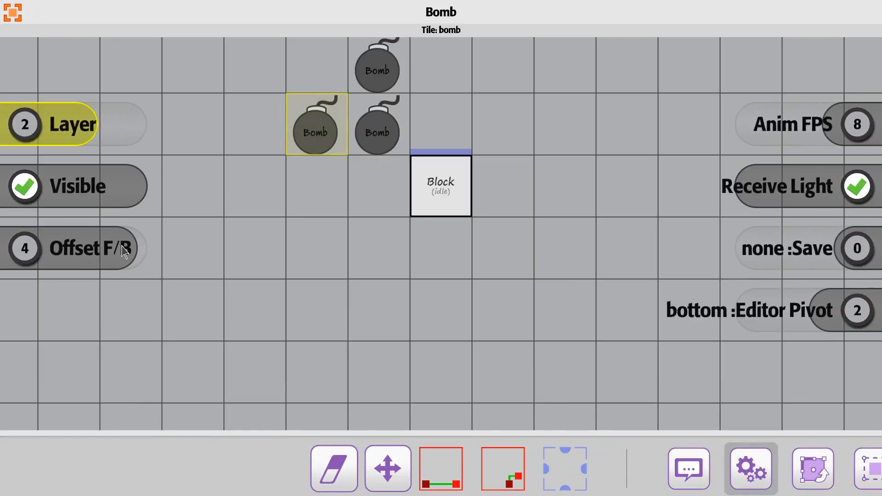
{"action": "left_click_drag", "start_coordinate": [95, 256], "coordinate": [11, 241]}
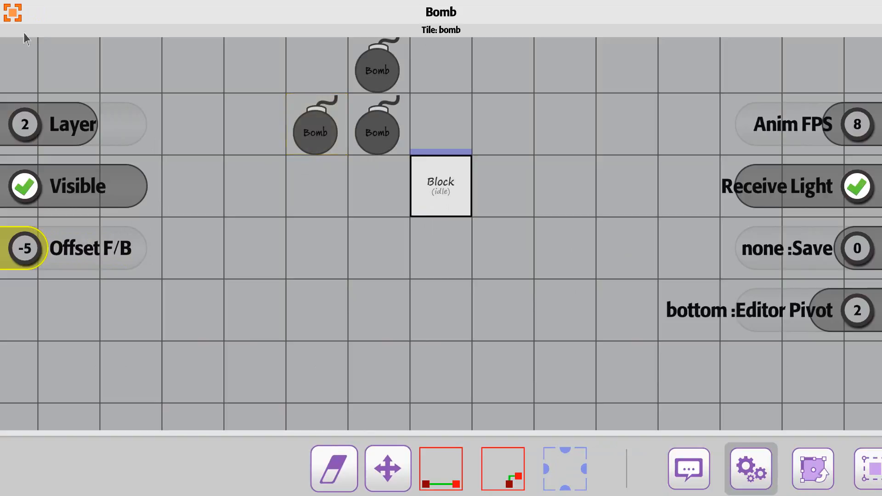
{"action": "left_click", "coordinate": [14, 15]}
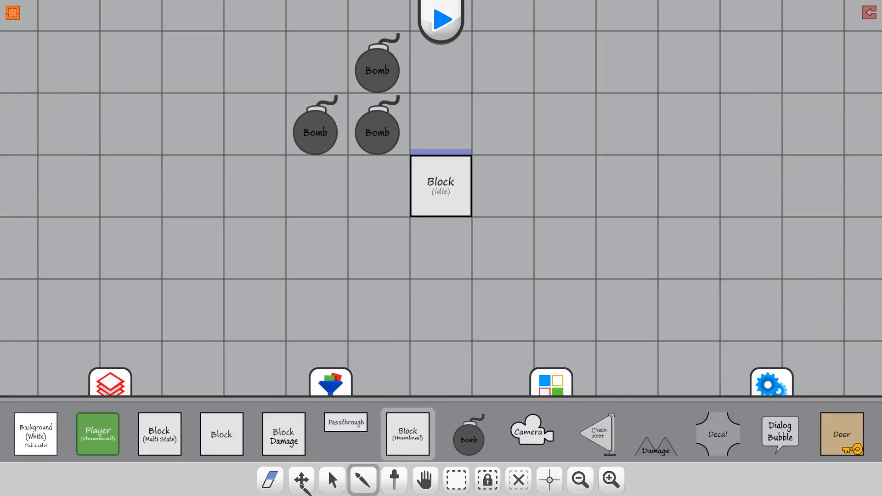
{"action": "left_click", "coordinate": [303, 481]}
{"action": "left_click_drag", "start_coordinate": [310, 164], "coordinate": [314, 192]}
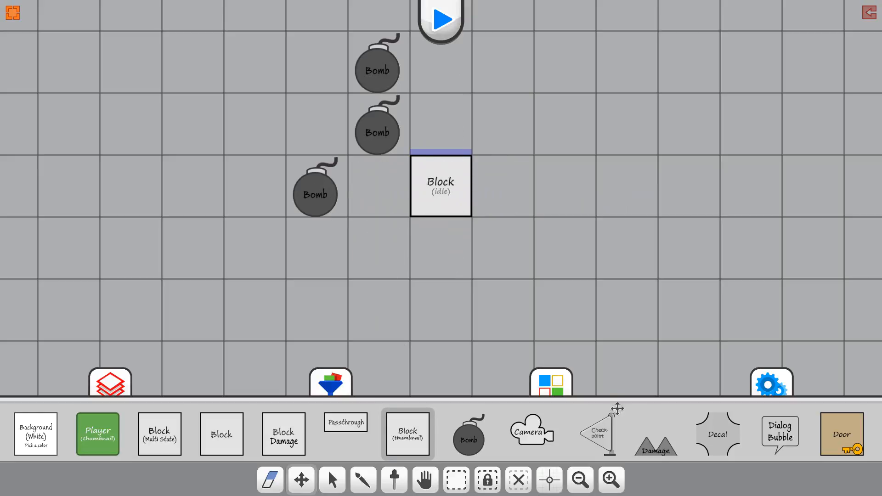
Turn off Drag In Front and test dragging the lowest bomb, leaving it in its own cell.
{"action": "left_click", "coordinate": [779, 387]}
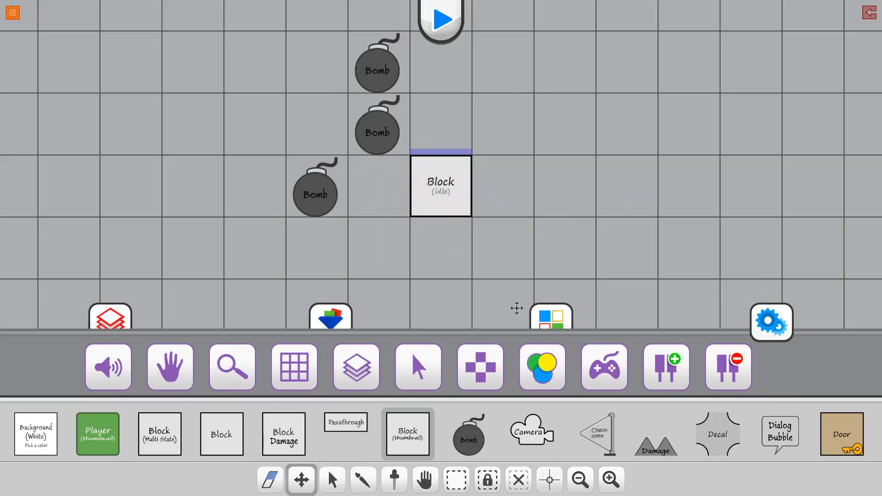
{"action": "left_click", "coordinate": [480, 366]}
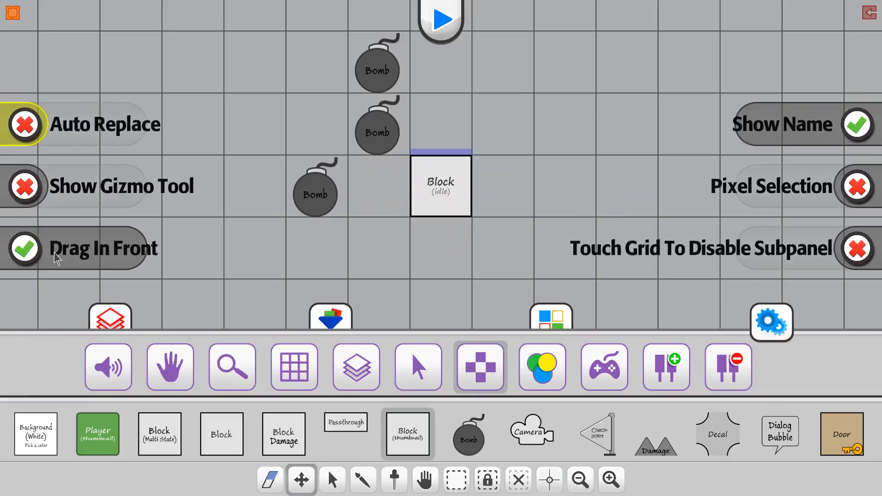
{"action": "left_click", "coordinate": [63, 245]}
{"action": "key", "text": "b"}
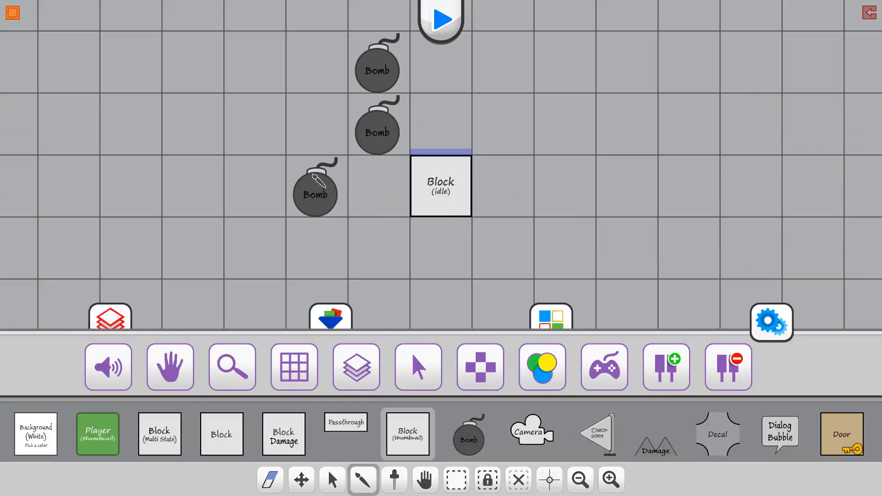
{"action": "left_click", "coordinate": [303, 480]}
{"action": "left_click_drag", "start_coordinate": [330, 227], "coordinate": [302, 180]}
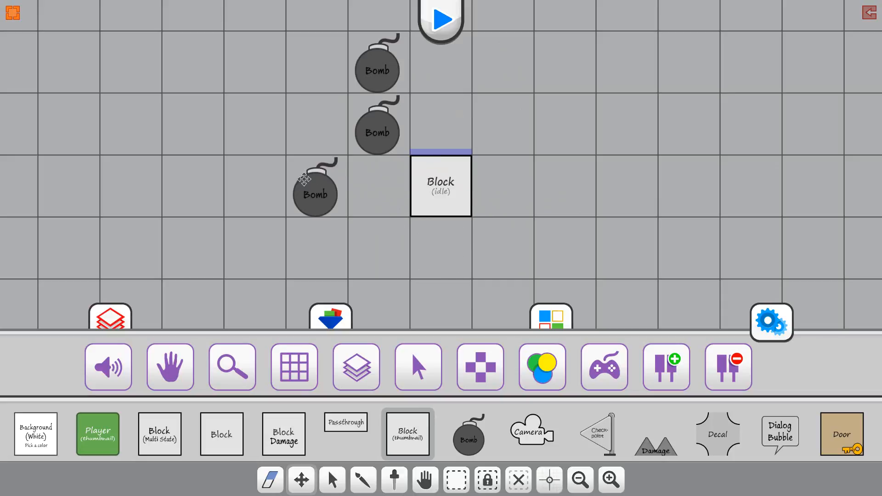
Turn Drag In Front back on.
{"action": "left_click", "coordinate": [489, 373]}
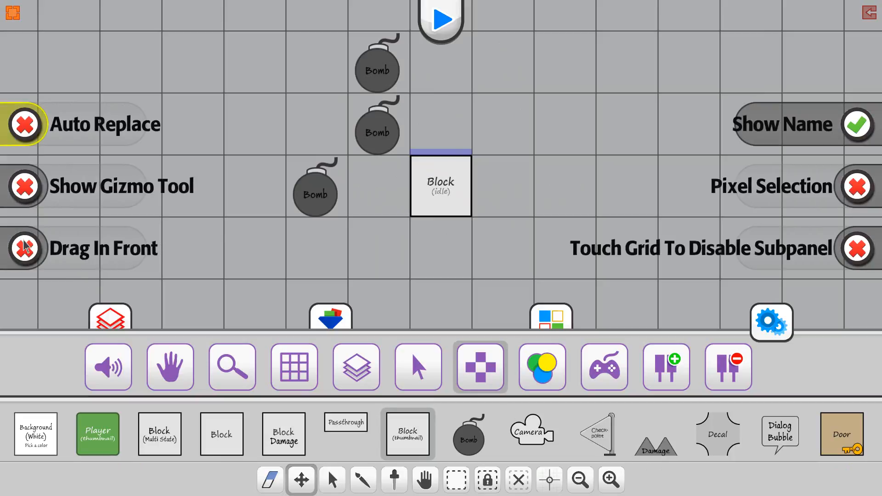
{"action": "left_click", "coordinate": [11, 244]}
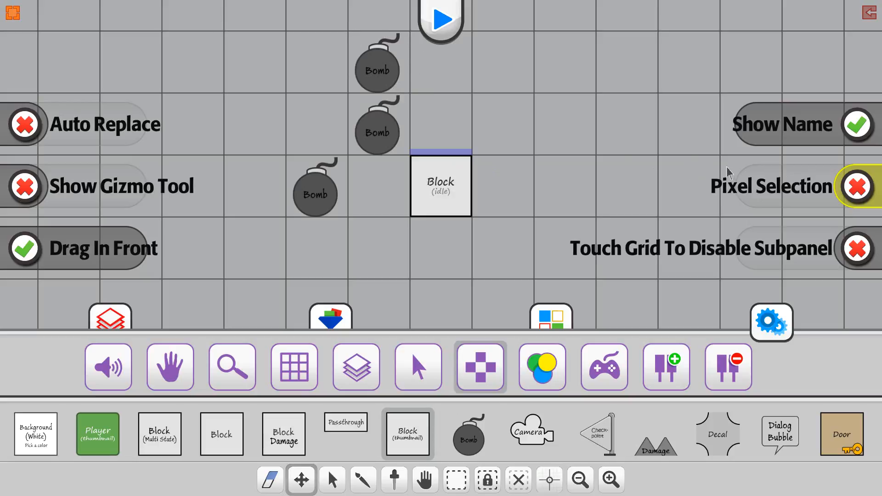
Enable Pixel Selection and move the highest bomb three cells to the right.
{"action": "left_click", "coordinate": [864, 192]}
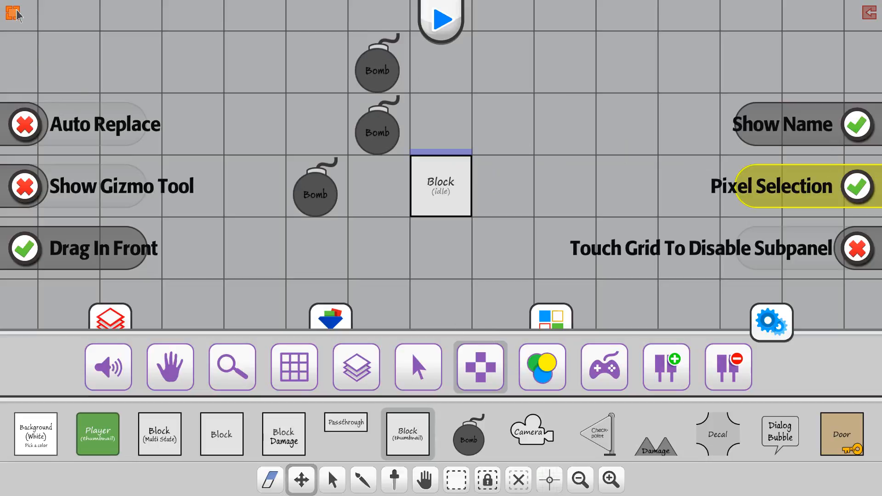
{"action": "left_click", "coordinate": [301, 480]}
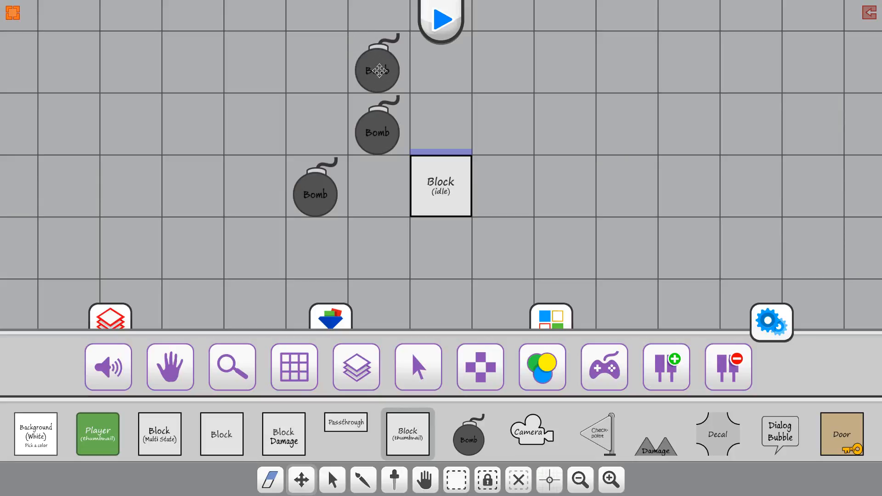
{"action": "left_click_drag", "start_coordinate": [379, 71], "coordinate": [569, 84]}
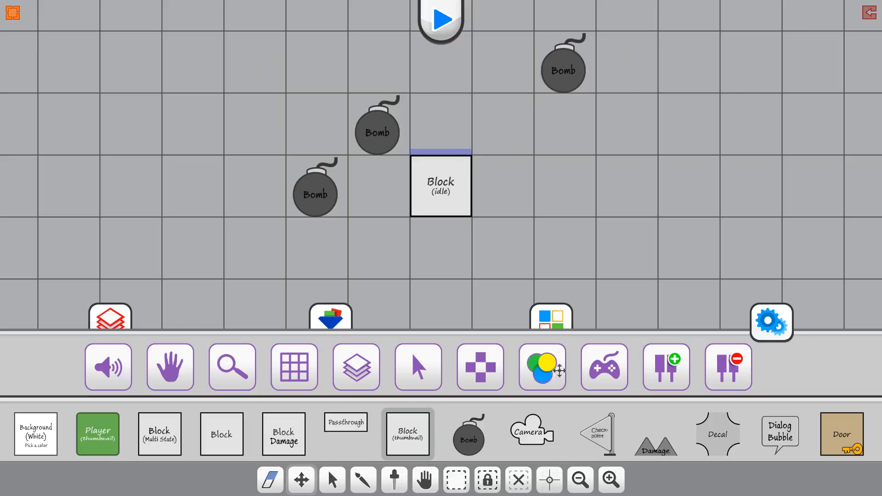
Disable Pixel Selection and move the highest bomb one cell to the left.
{"action": "left_click", "coordinate": [484, 366]}
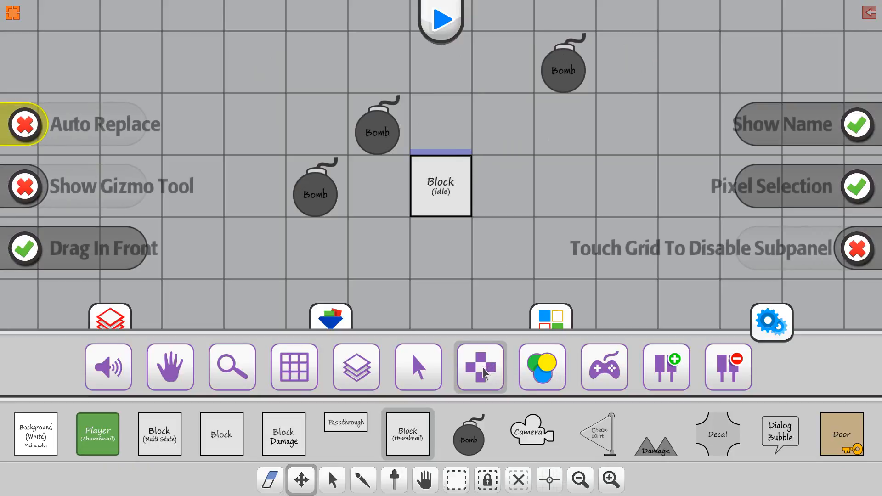
{"action": "left_click", "coordinate": [814, 177]}
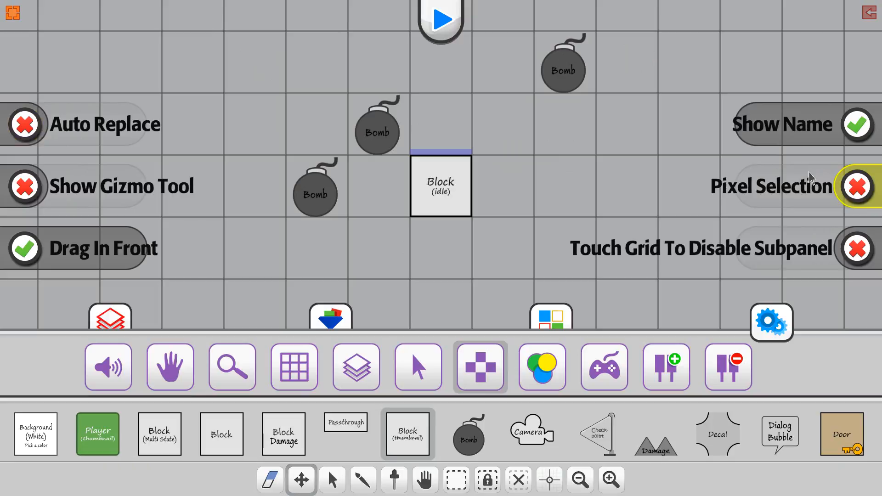
{"action": "left_click", "coordinate": [302, 484]}
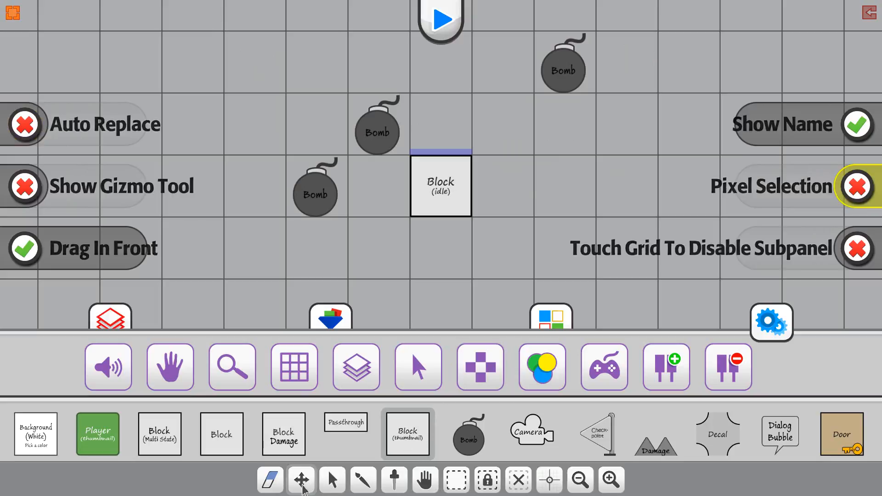
{"action": "left_click_drag", "start_coordinate": [545, 81], "coordinate": [478, 67]}
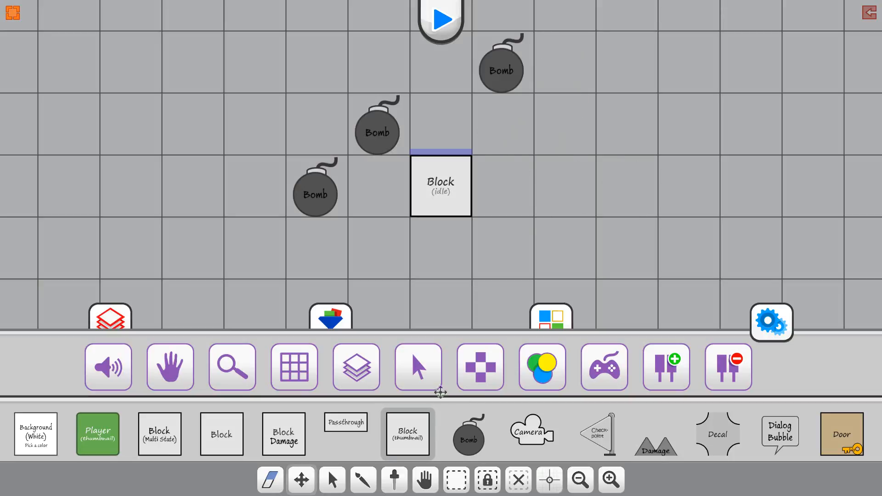
Look through the placed block's settings and object tools, and close them.
{"action": "left_click", "coordinate": [476, 370]}
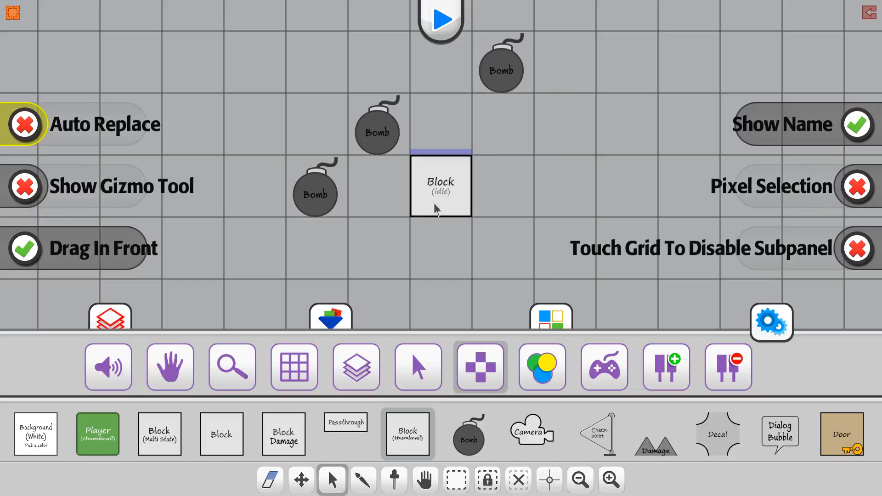
{"action": "left_click", "coordinate": [442, 185]}
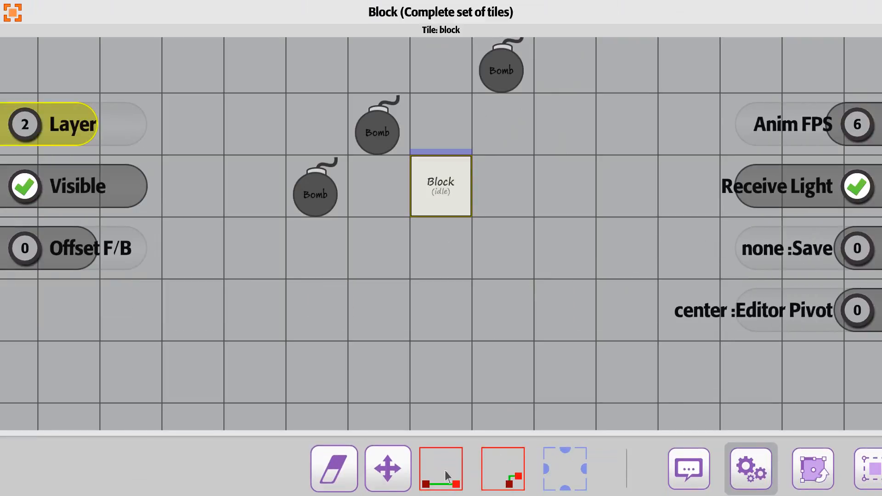
{"action": "left_click_drag", "start_coordinate": [744, 469], "coordinate": [206, 467]}
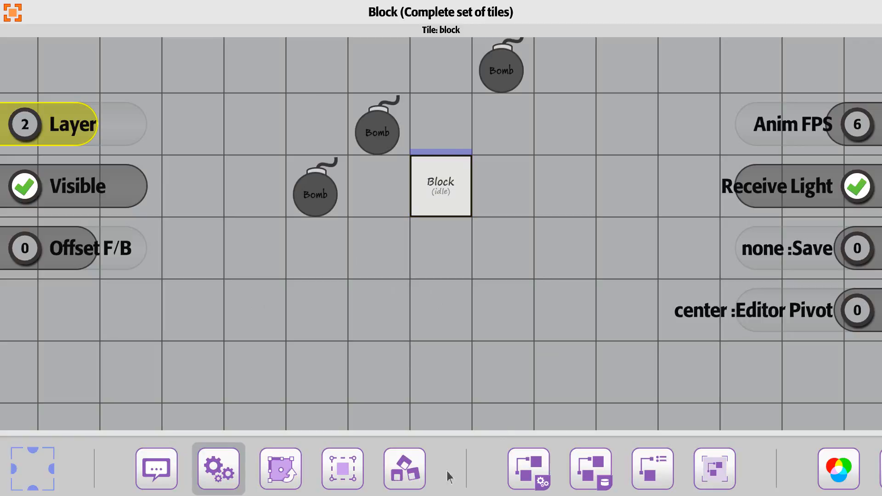
{"action": "left_click", "coordinate": [13, 14]}
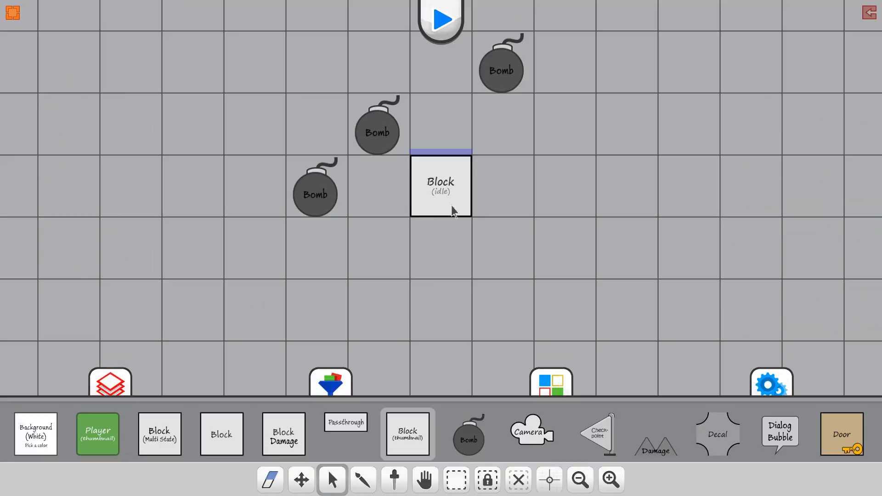
Enable Touch Grid To Disable Subpanel and test it by closing the block's settings from an empty grid cell.
{"action": "left_click", "coordinate": [770, 379]}
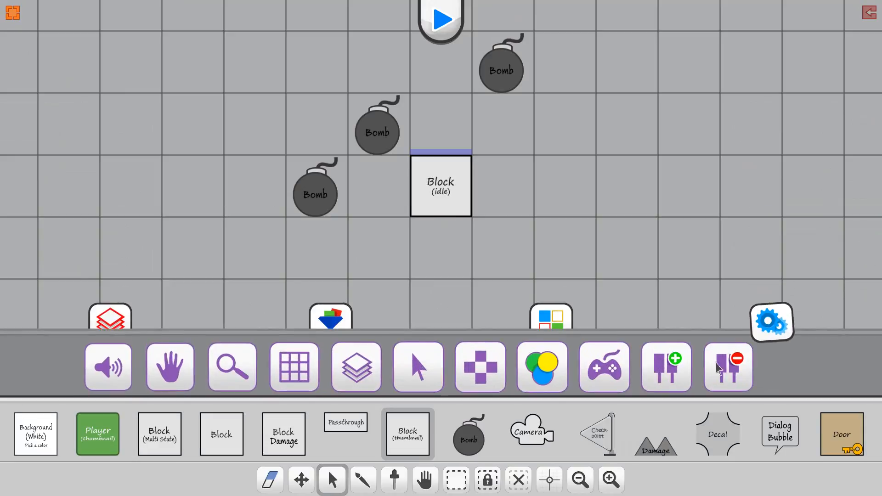
{"action": "left_click", "coordinate": [480, 367]}
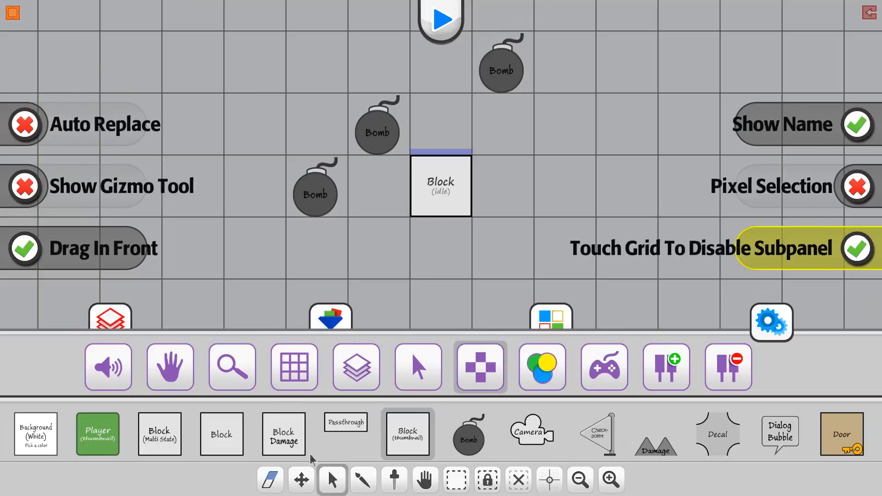
{"action": "left_click", "coordinate": [433, 183]}
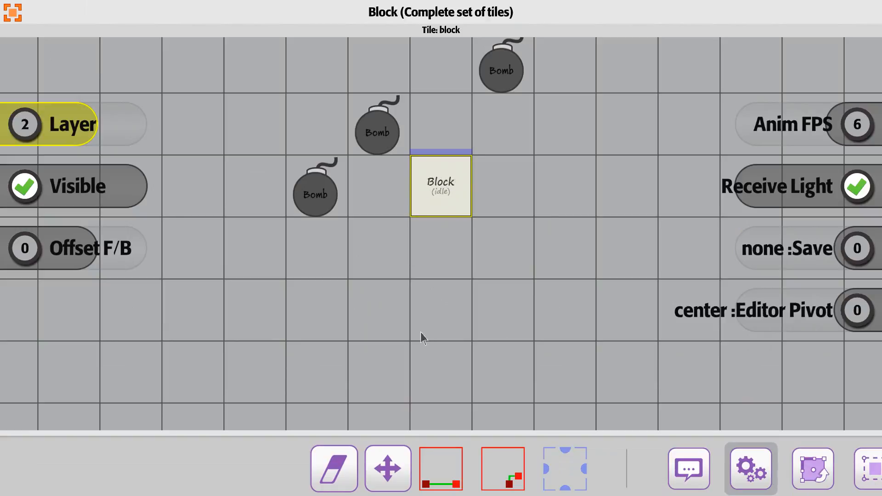
{"action": "left_click", "coordinate": [430, 325]}
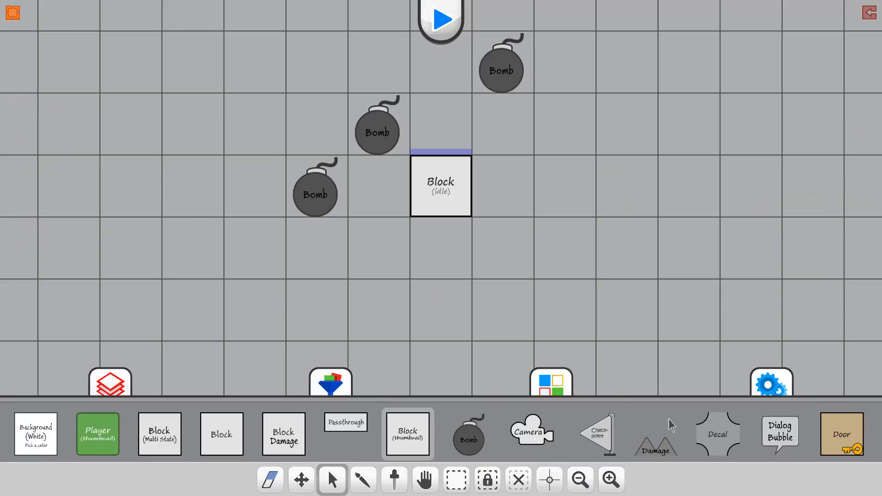
Reopen the editor options containing Auto Replace and Touch Grid To Disable Subpanel.
{"action": "left_click", "coordinate": [781, 385]}
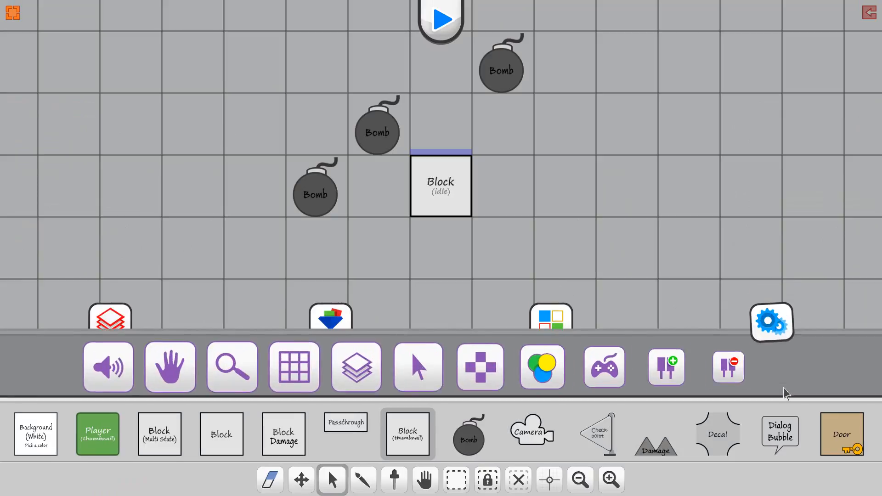
{"action": "left_click", "coordinate": [480, 367]}
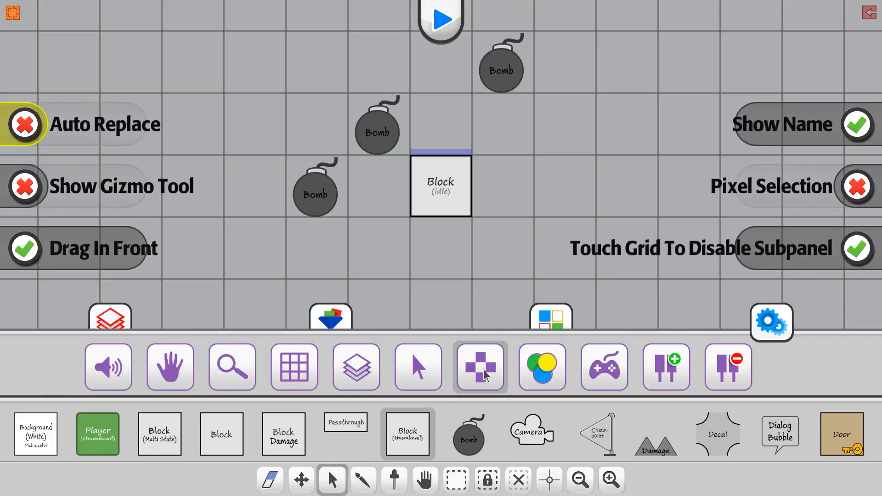